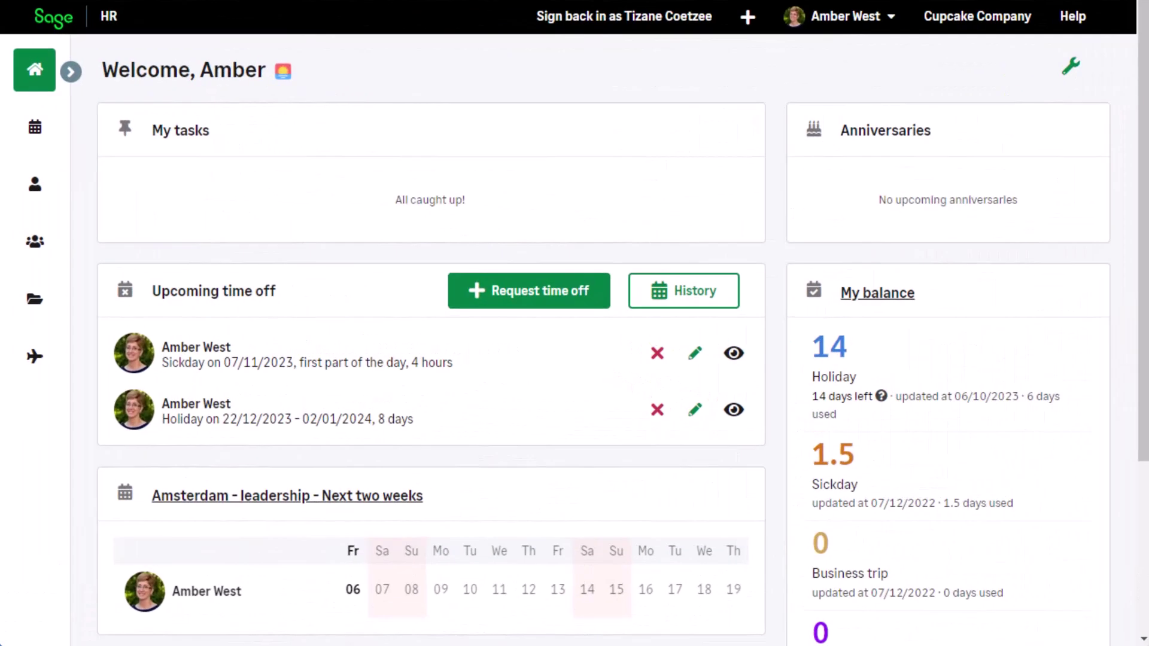
Step: Start a new Conference time-off request dated 28/11/2023
{"action": "left_click", "coordinate": [547, 305]}
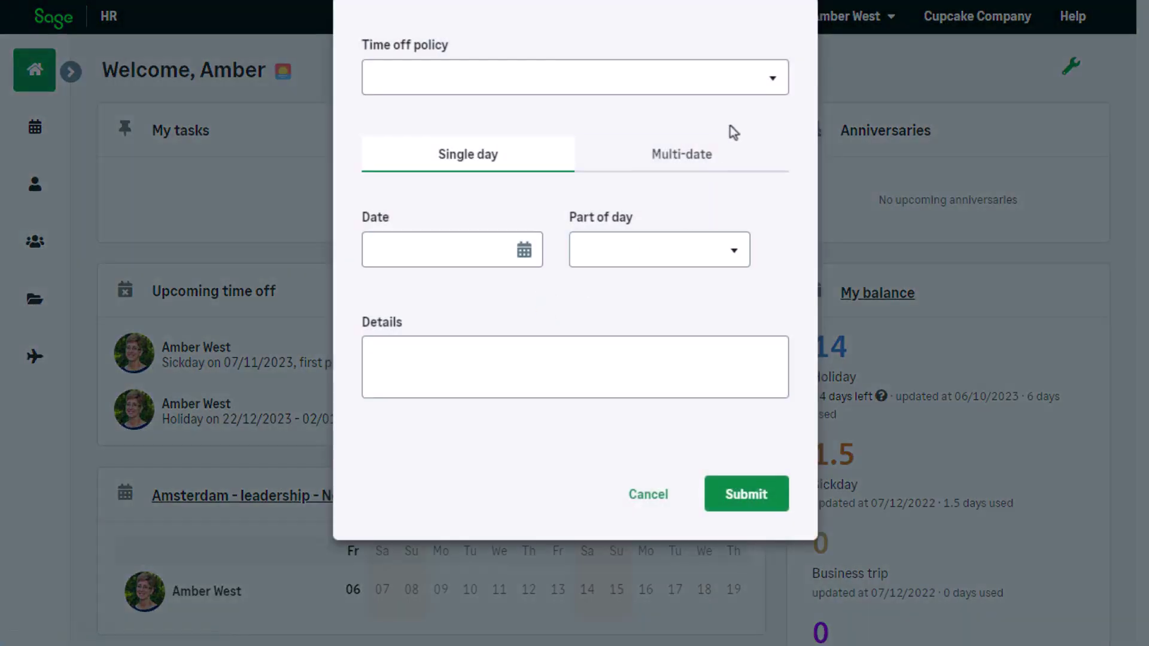
{"action": "left_click", "coordinate": [774, 85]}
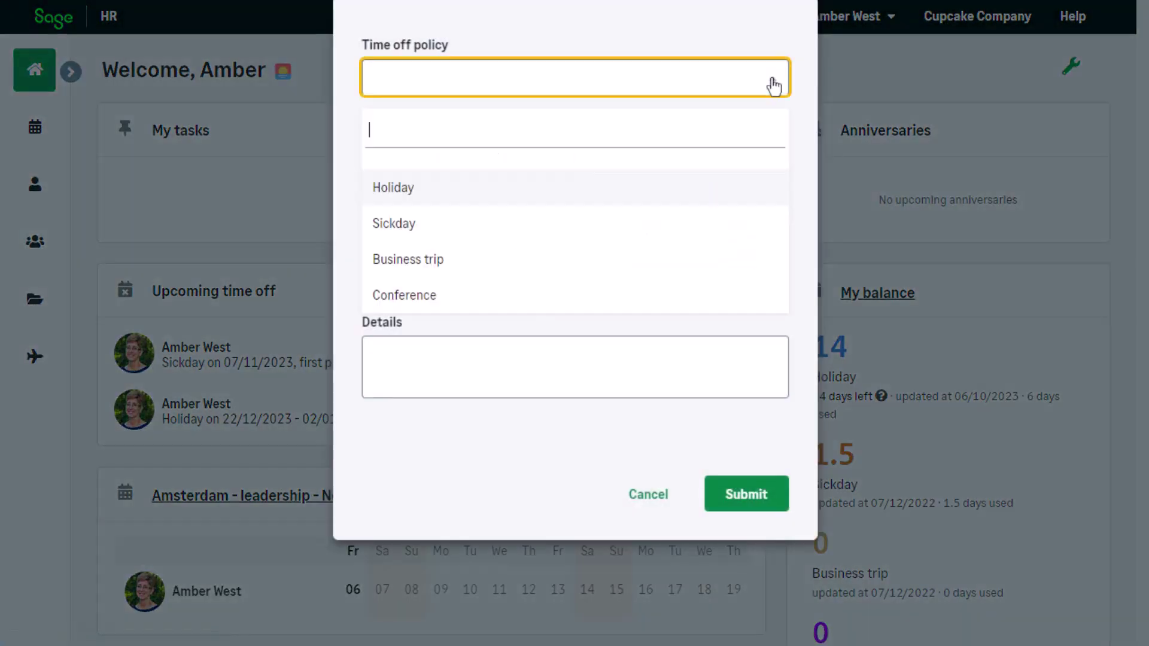
{"action": "left_click", "coordinate": [507, 299]}
{"action": "left_click", "coordinate": [524, 250]}
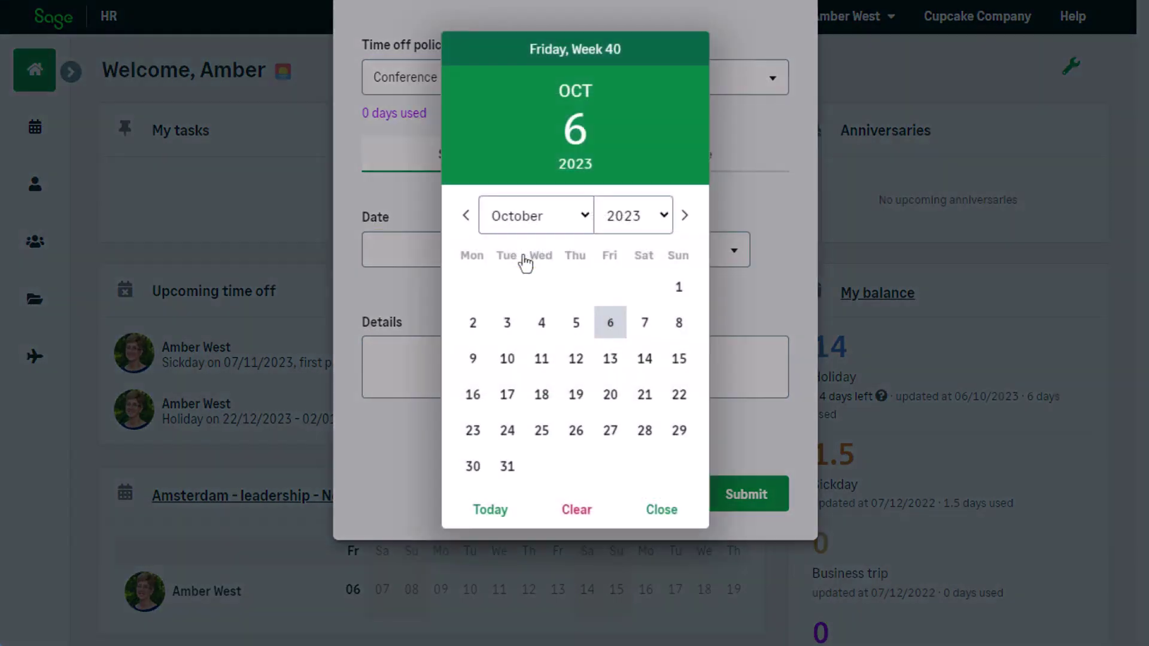
{"action": "left_click", "coordinate": [684, 215]}
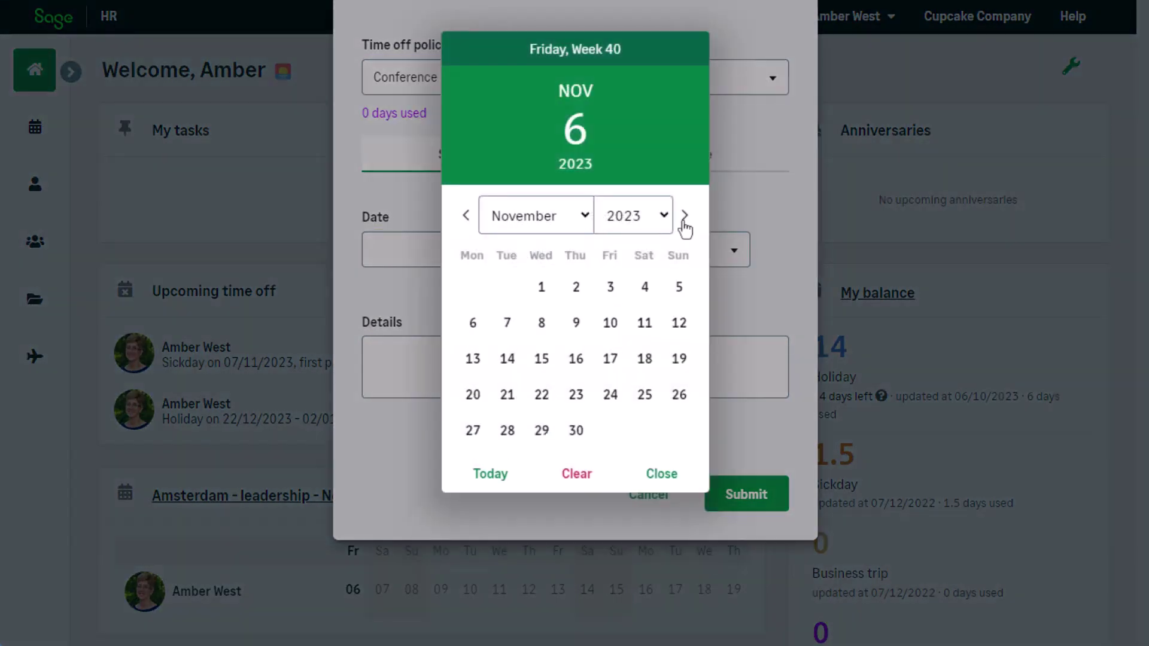
{"action": "left_click", "coordinate": [505, 430]}
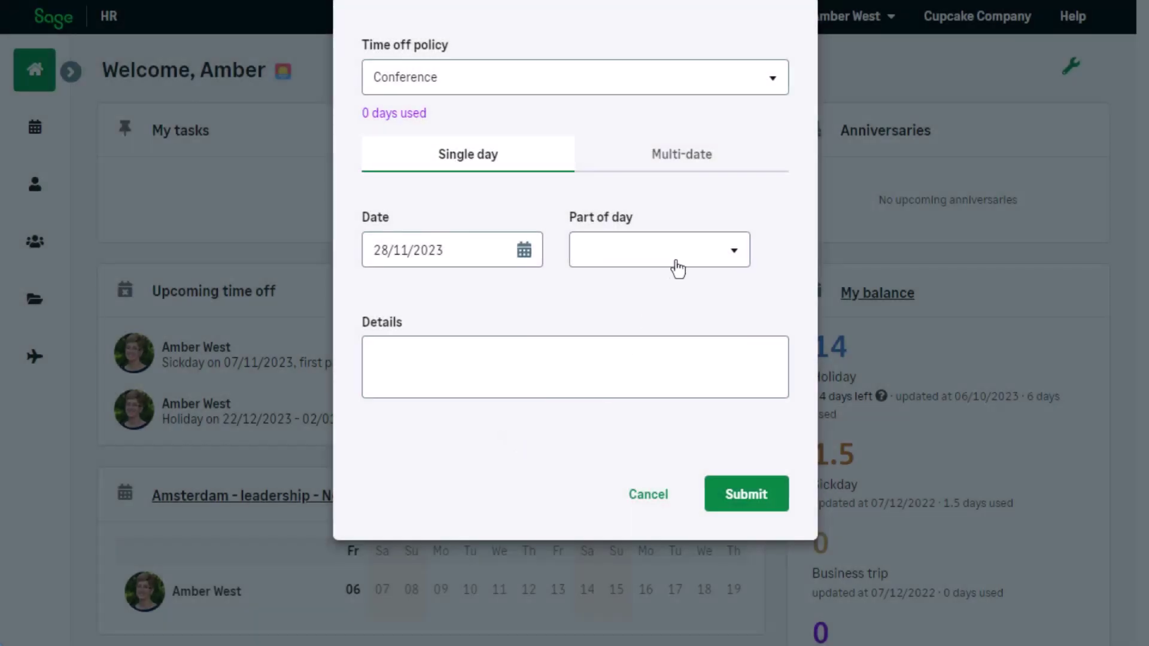
Step: Make the request all day with details 'Payroll Conference' and submit it
{"action": "left_click", "coordinate": [674, 264]}
{"action": "left_click", "coordinate": [647, 361]}
{"action": "left_click", "coordinate": [572, 363]}
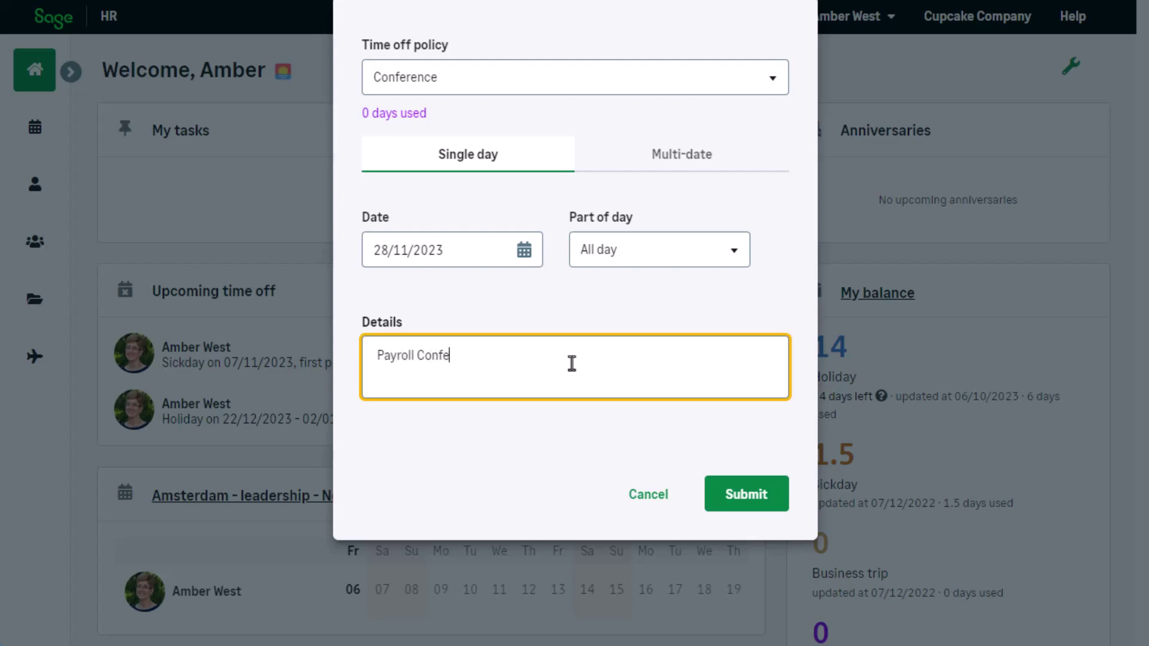
{"action": "left_click", "coordinate": [748, 506]}
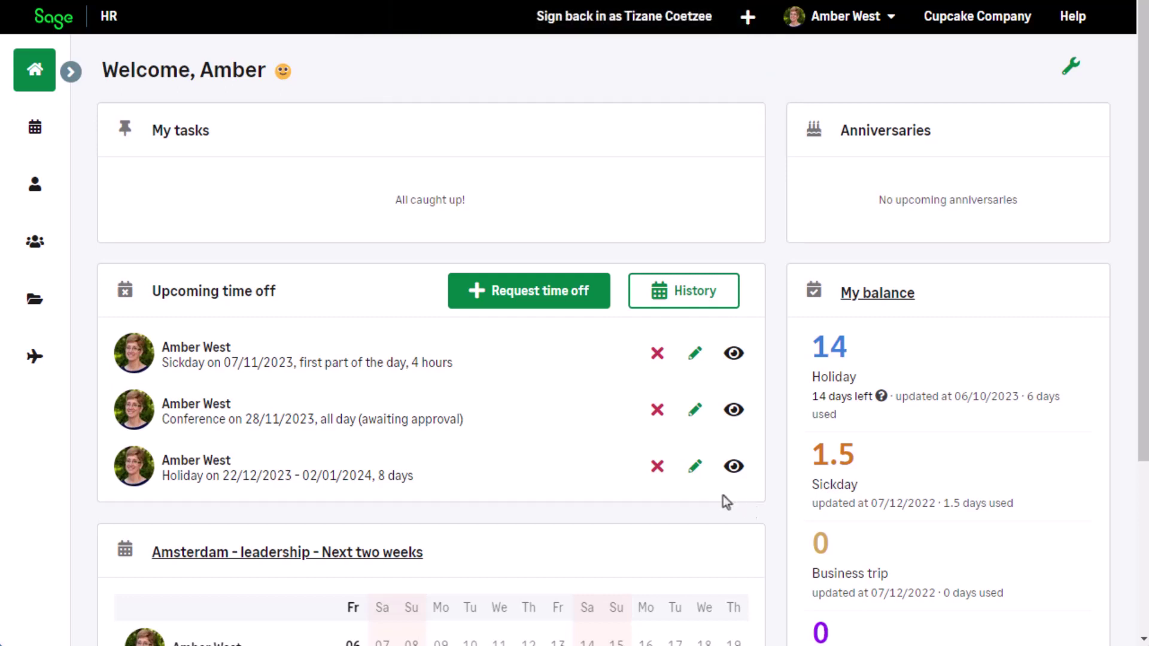
Step: Change the Conference request to multi-date, 28/11/2023 to 29/11/2023, and submit the changes
{"action": "left_click", "coordinate": [696, 422]}
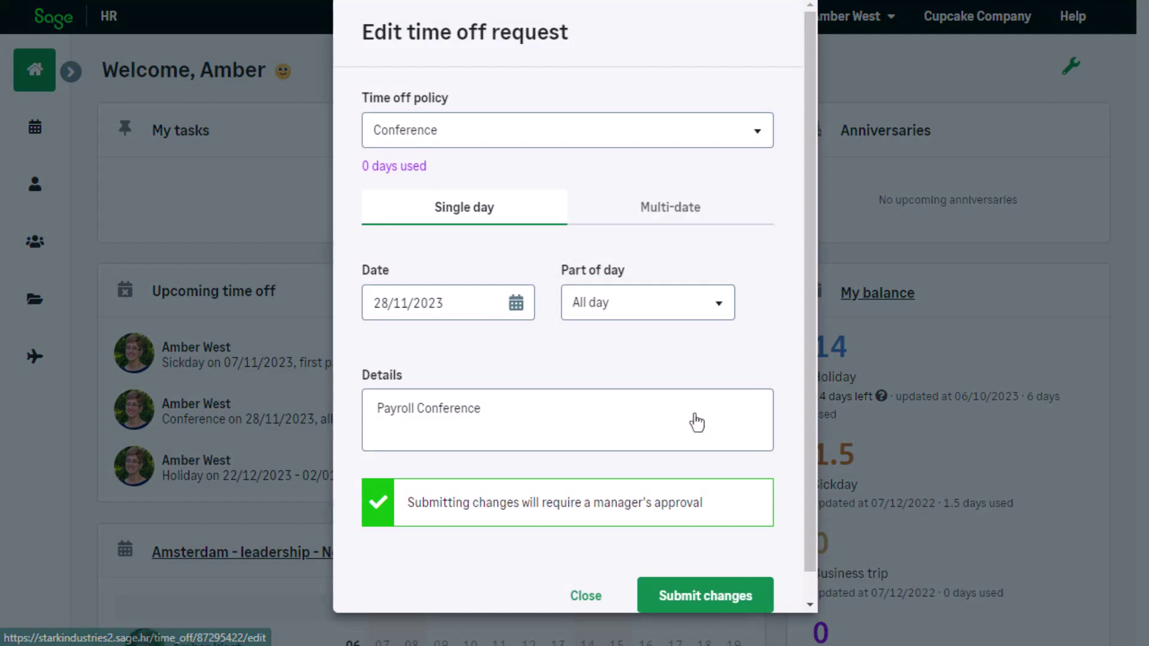
{"action": "left_click", "coordinate": [692, 216]}
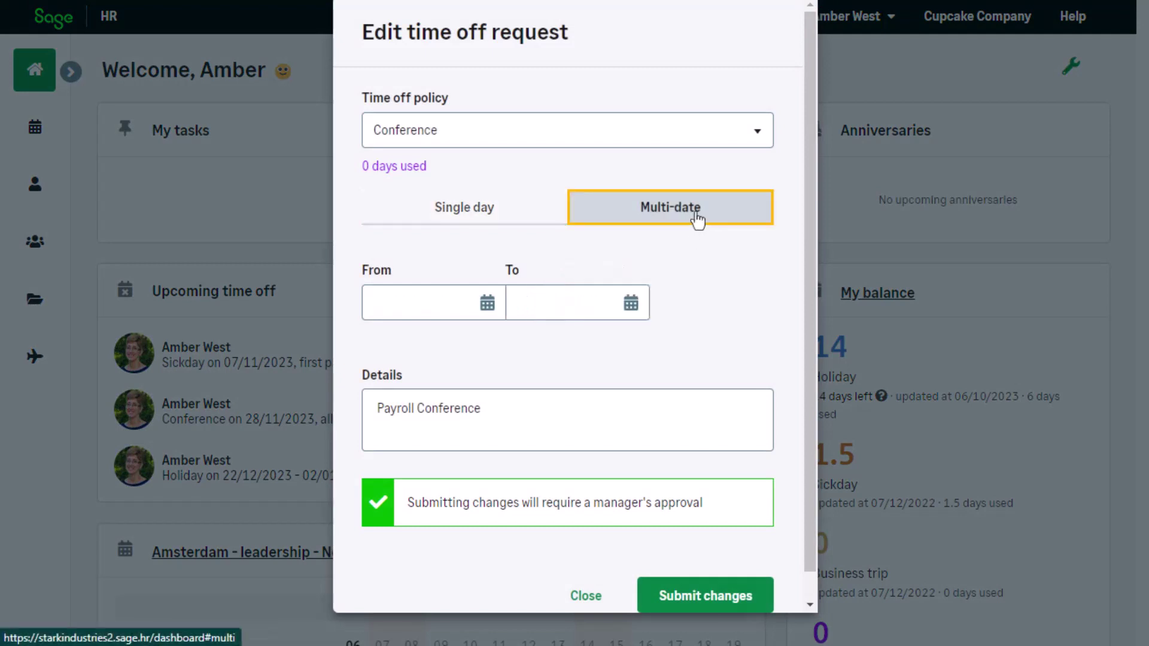
{"action": "left_click", "coordinate": [484, 305]}
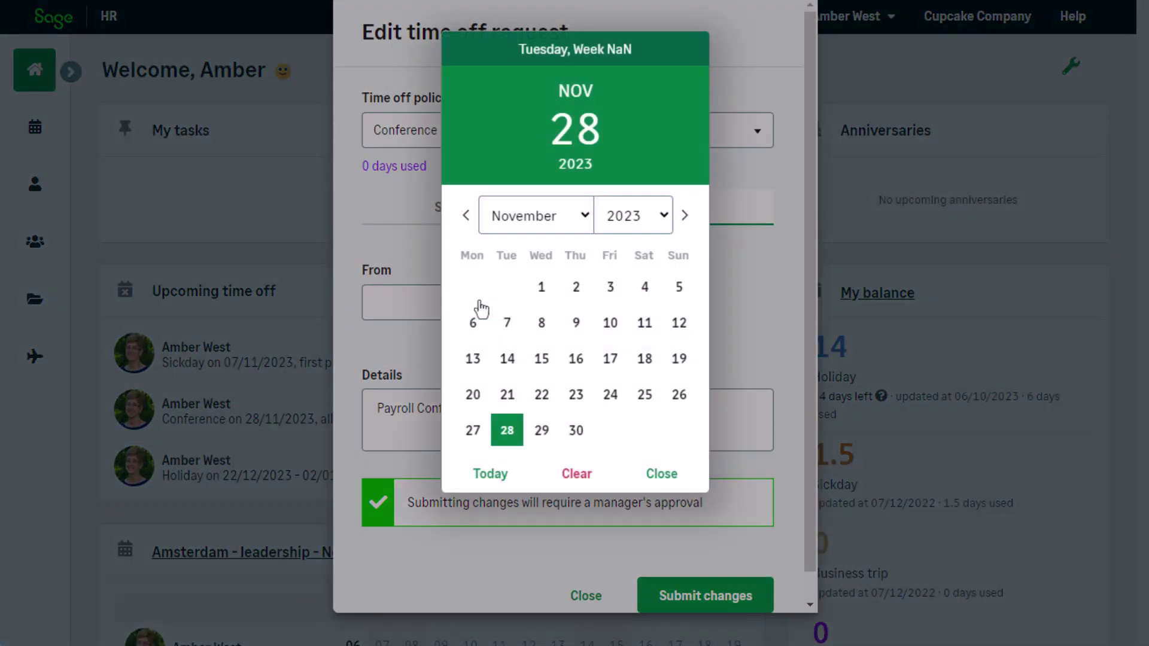
{"action": "left_click", "coordinate": [519, 442]}
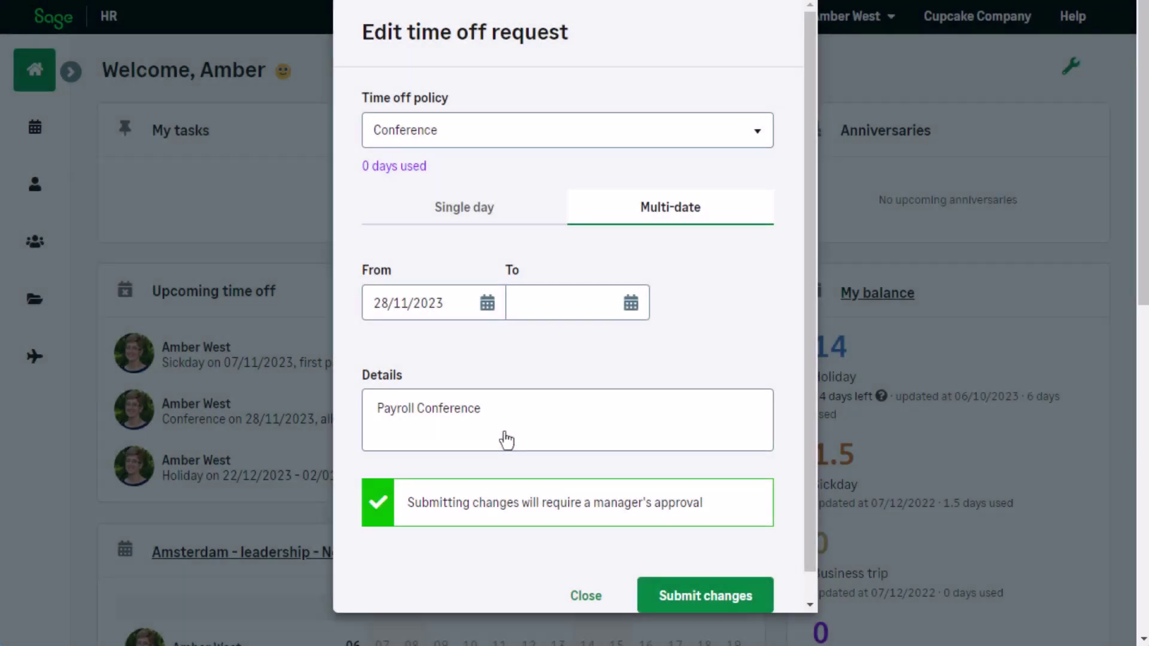
{"action": "left_click", "coordinate": [628, 302]}
{"action": "left_click", "coordinate": [542, 430]}
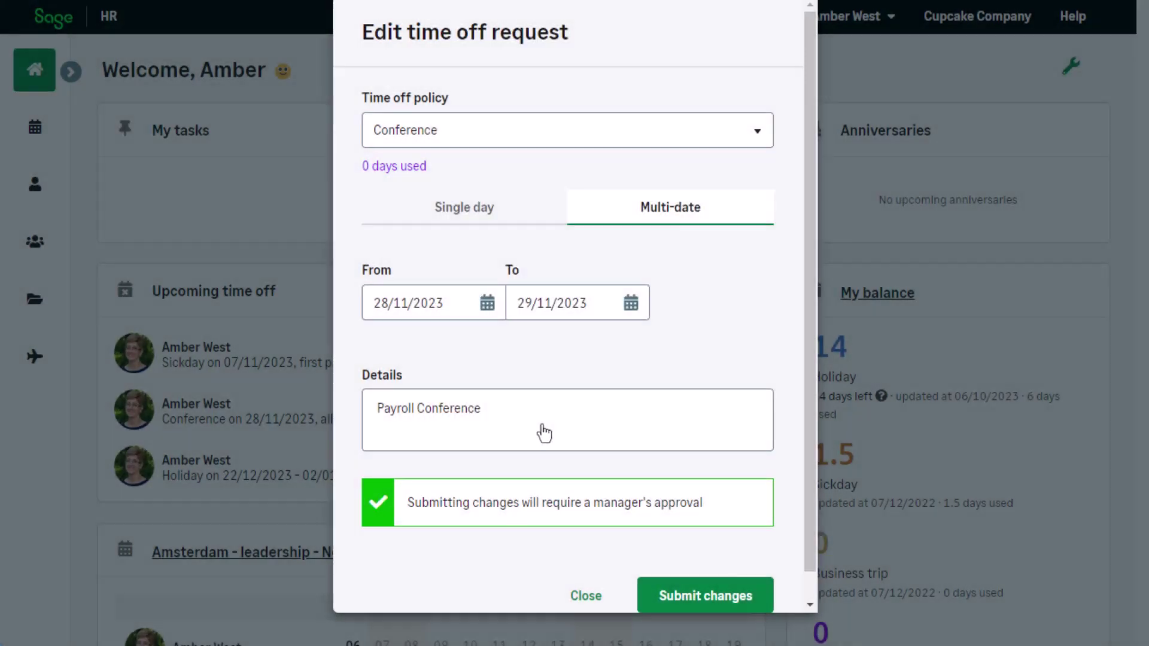
{"action": "left_click", "coordinate": [734, 607]}
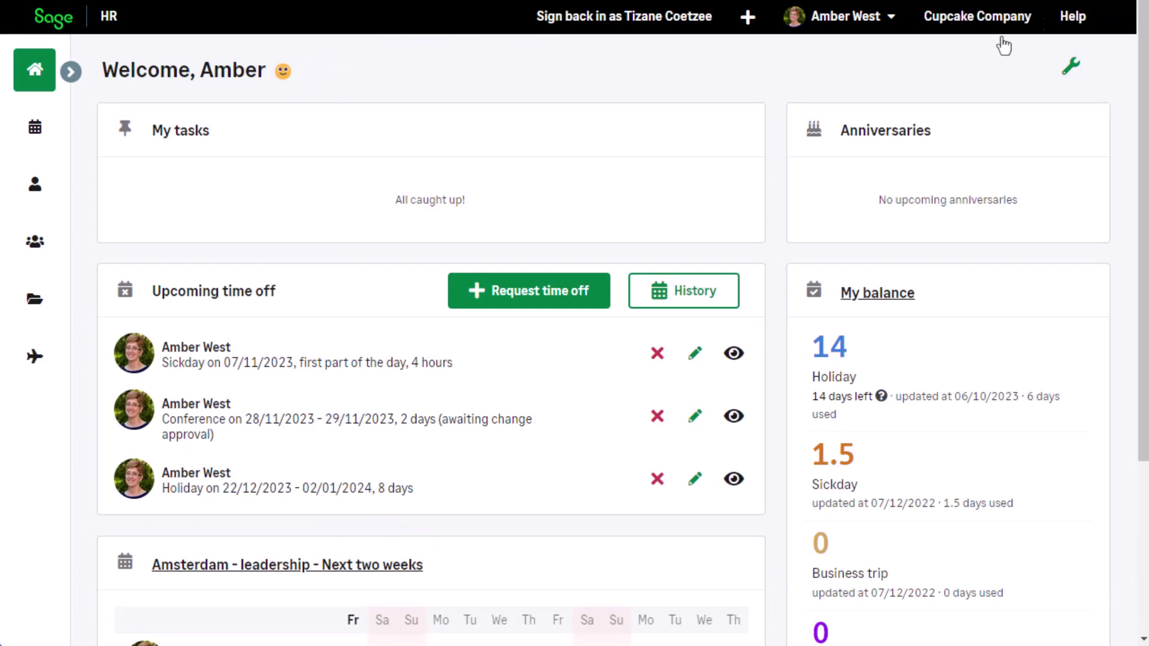
Step: Move the 07/11/2023 Sickday request to 09/11/2023, resubmit it, and return to the home dashboard
{"action": "left_click", "coordinate": [688, 301]}
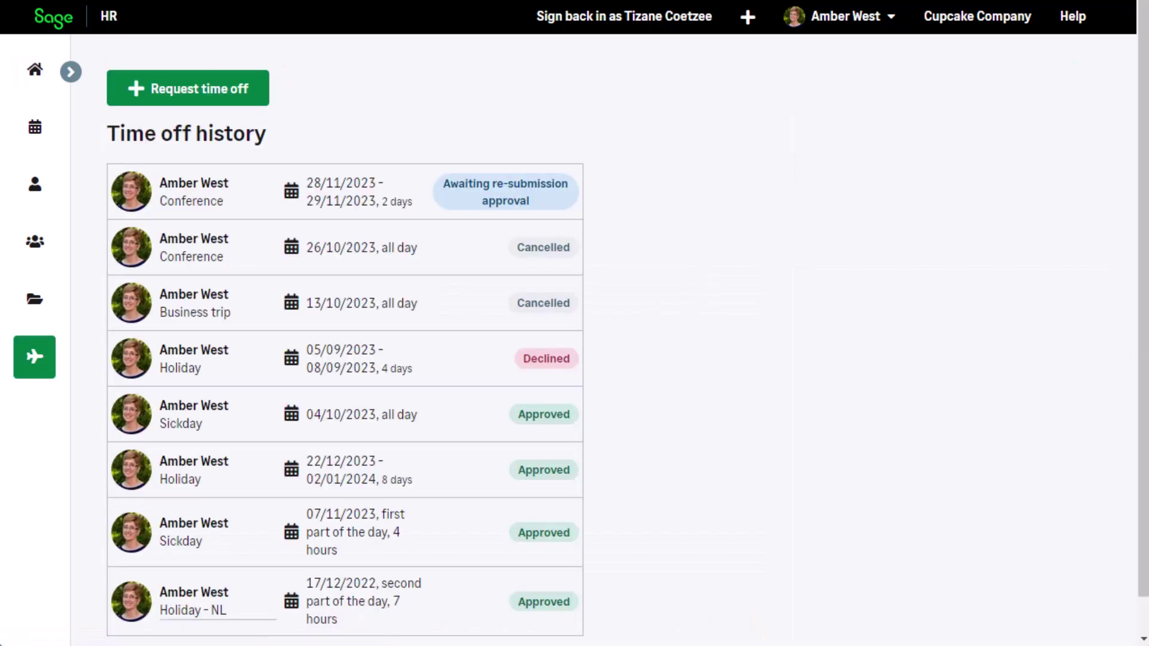
{"action": "left_click", "coordinate": [359, 538]}
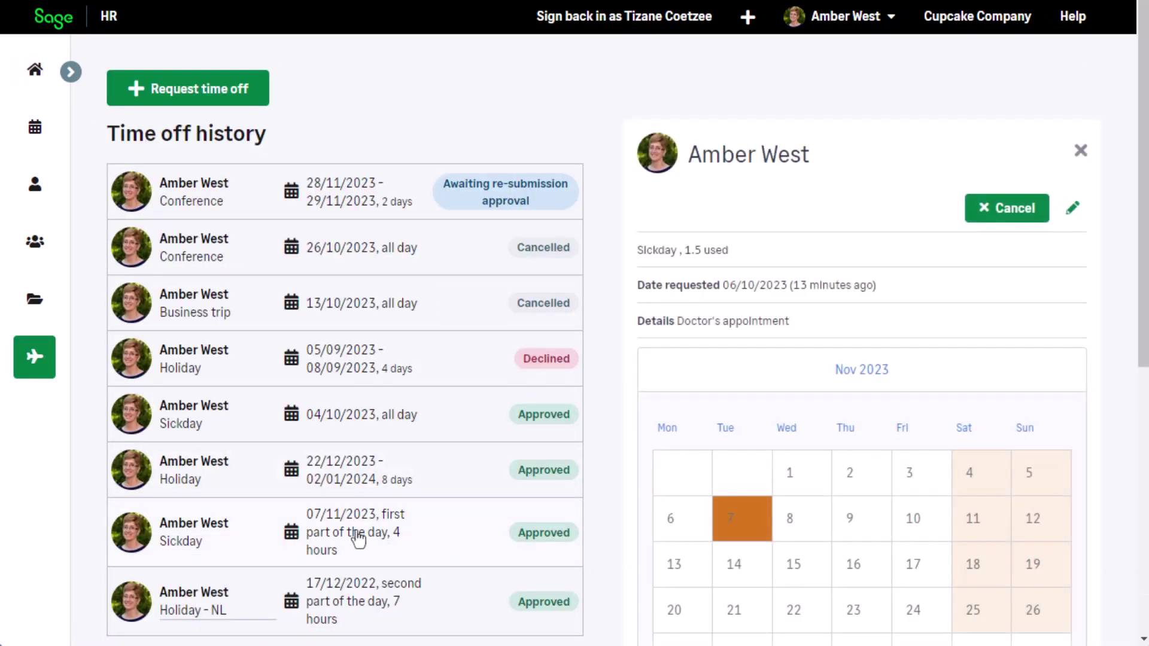
{"action": "left_click", "coordinate": [1077, 206]}
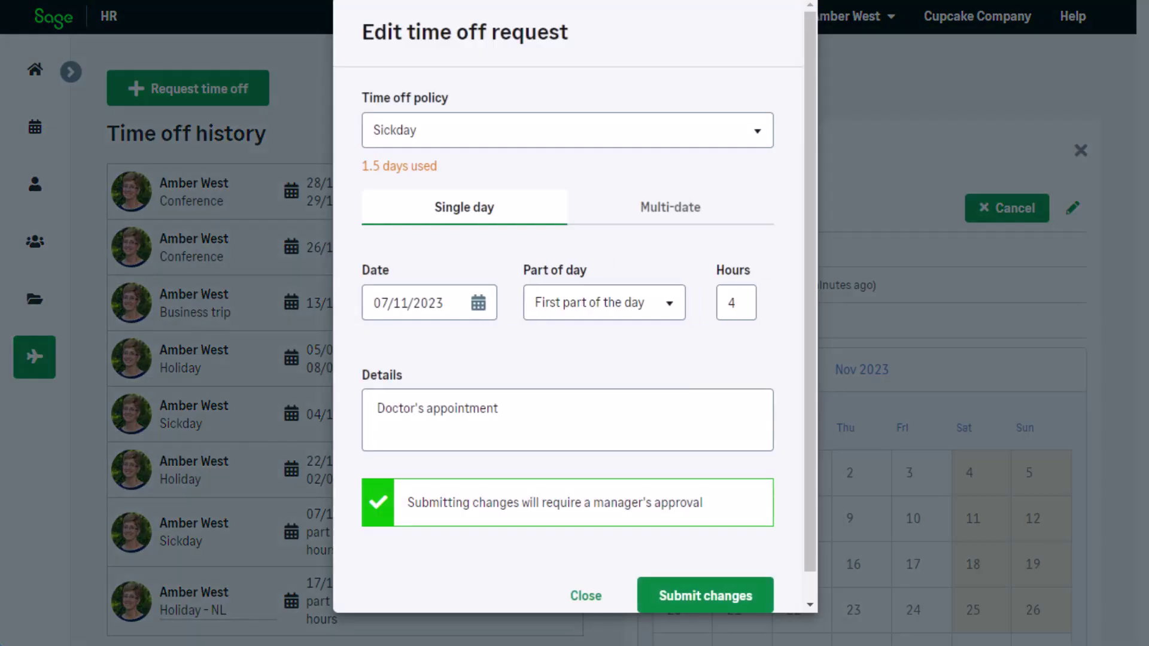
{"action": "left_click", "coordinate": [478, 308]}
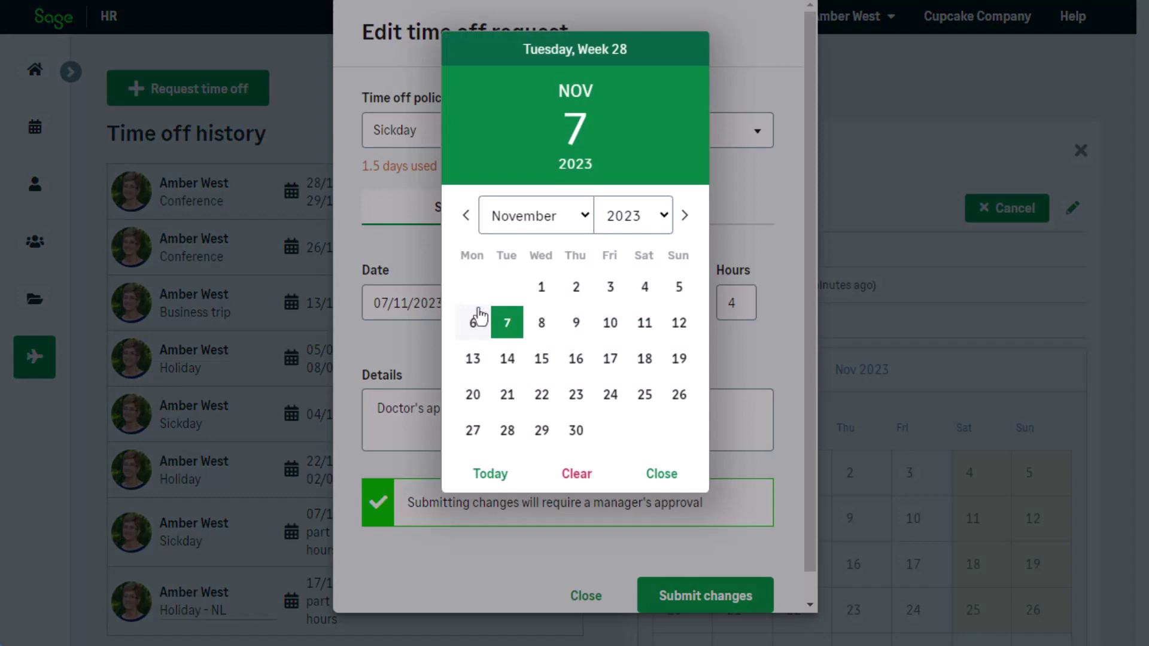
{"action": "left_click", "coordinate": [579, 331]}
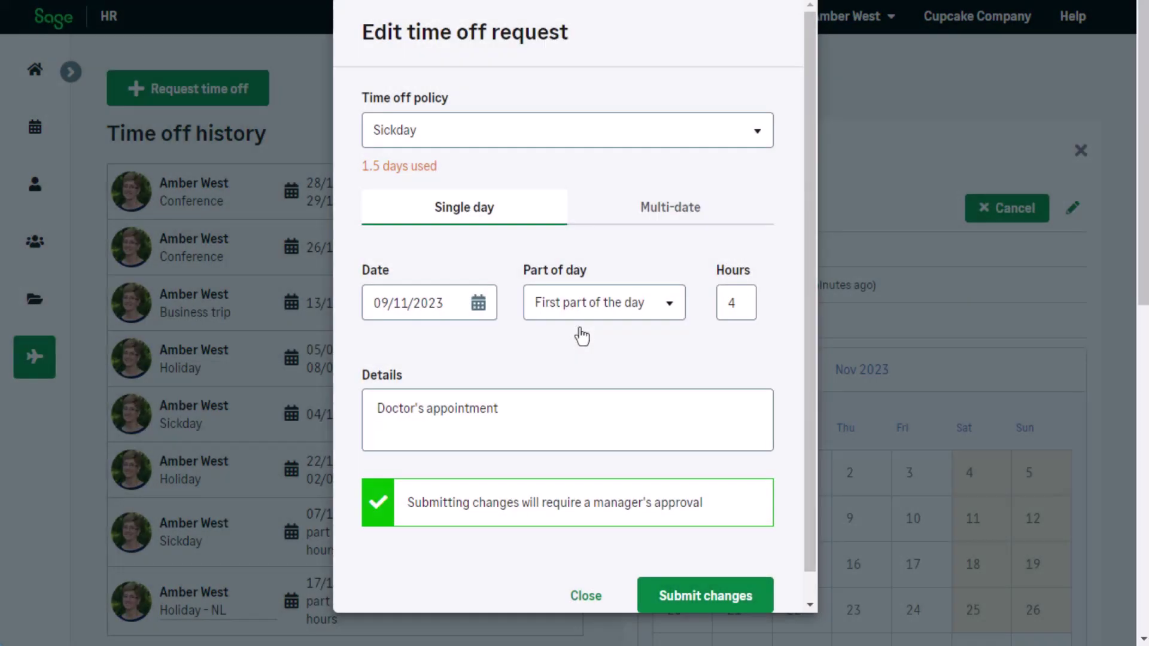
{"action": "left_click", "coordinate": [718, 603]}
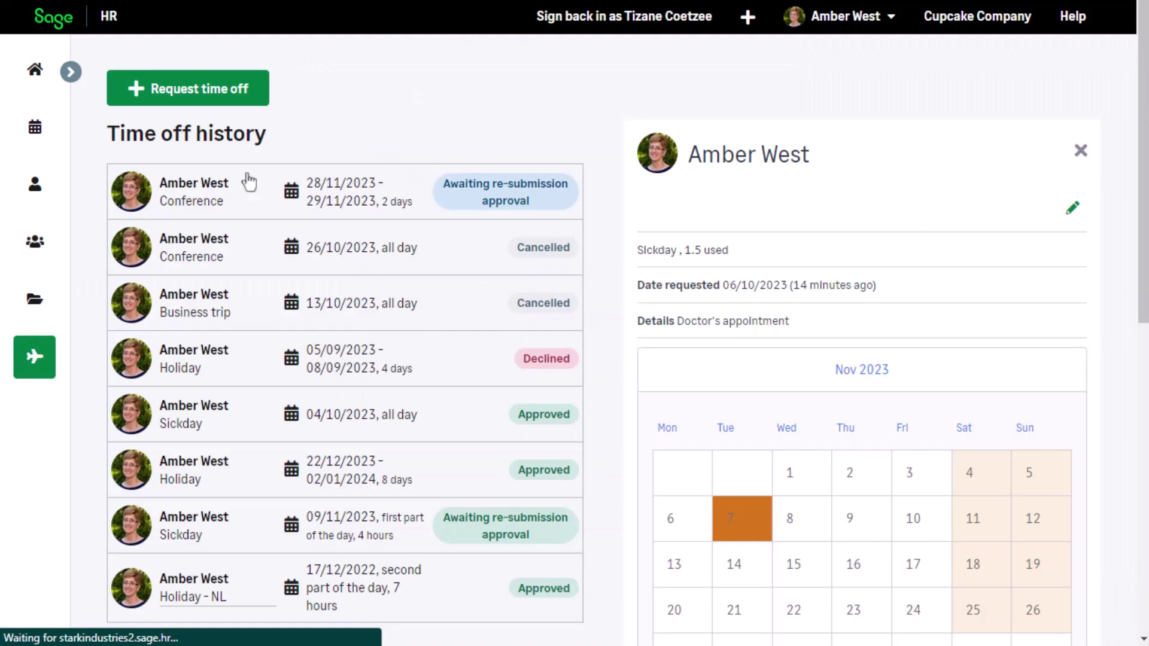
{"action": "left_click", "coordinate": [32, 72]}
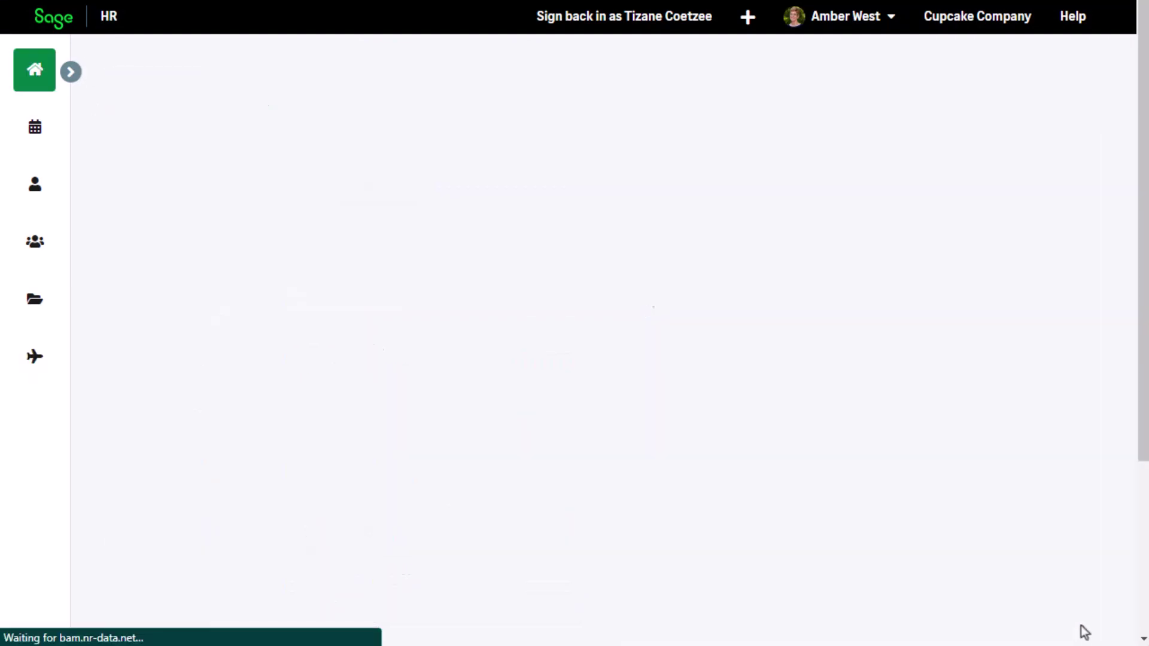
{"action": "scroll", "coordinate": [1139, 472], "scroll_direction": "down", "scroll_amount": 2}
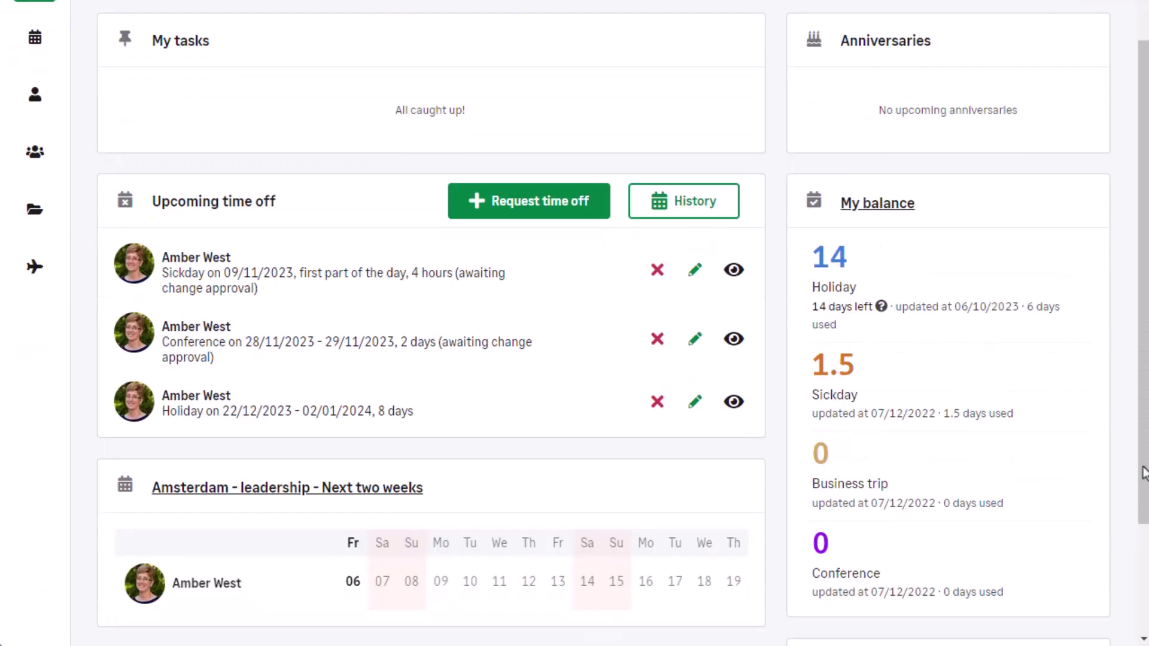
Step: Open My balance and review the Time off details and history, showing 14 Holiday days available
{"action": "left_click", "coordinate": [879, 206]}
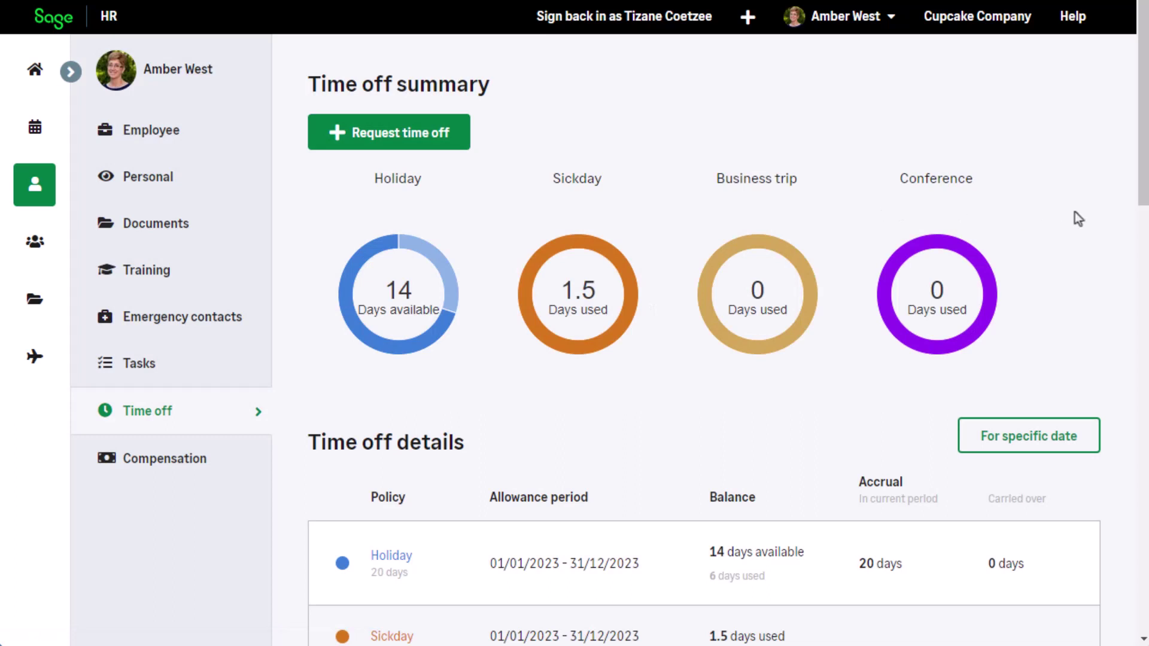
{"action": "scroll", "coordinate": [1075, 212], "scroll_direction": "down", "scroll_amount": 5}
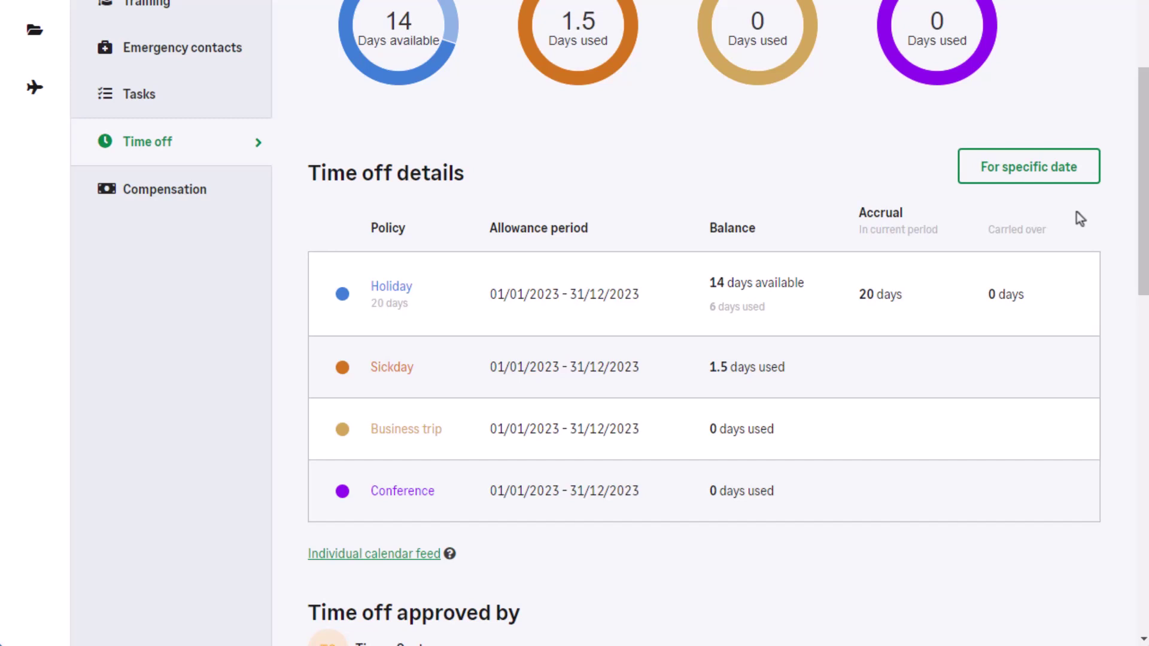
{"action": "scroll", "coordinate": [1076, 212], "scroll_direction": "down", "scroll_amount": 6}
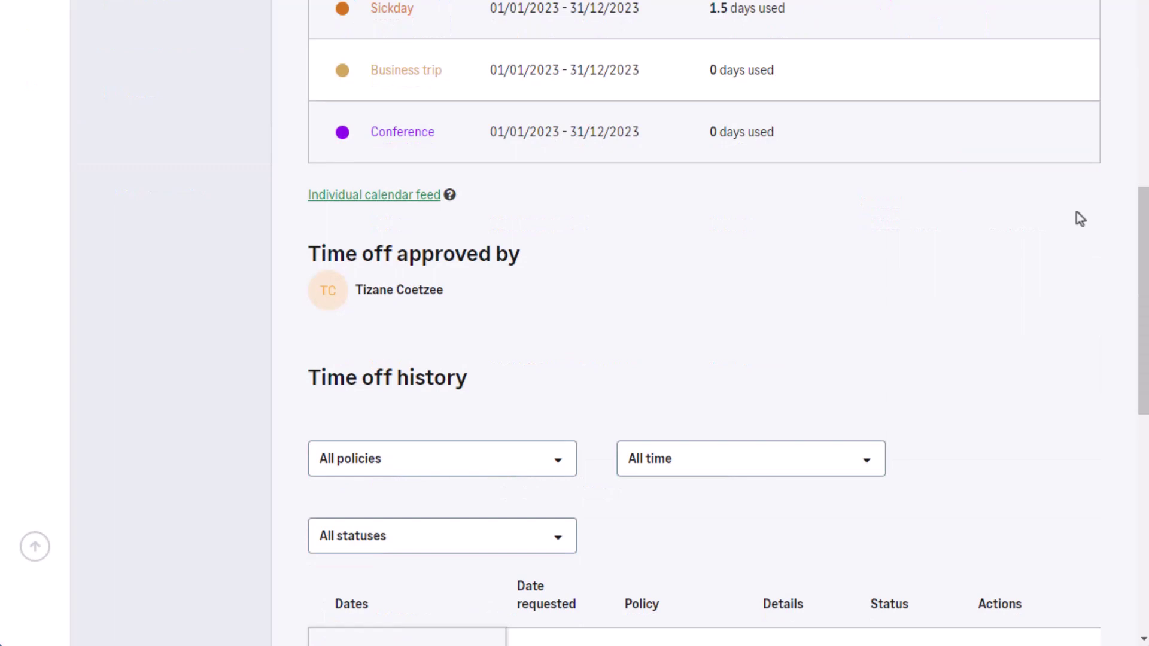
{"action": "scroll", "coordinate": [1077, 215], "scroll_direction": "down", "scroll_amount": 9}
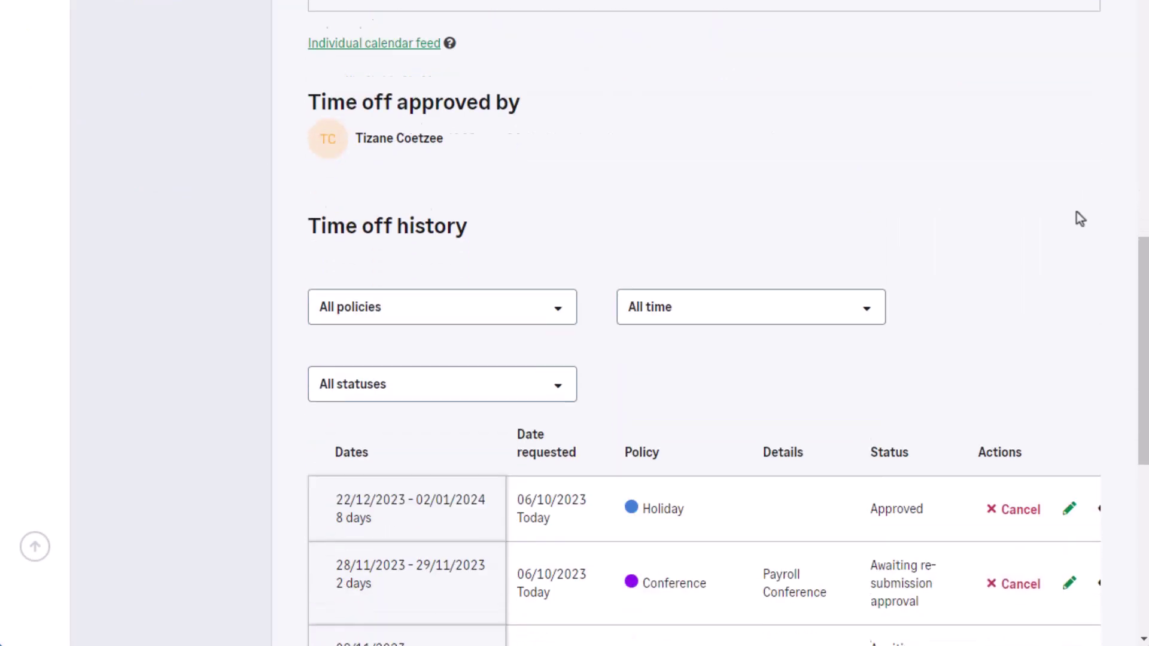
{"action": "scroll", "coordinate": [1092, 355], "scroll_direction": "right", "scroll_amount": 1}
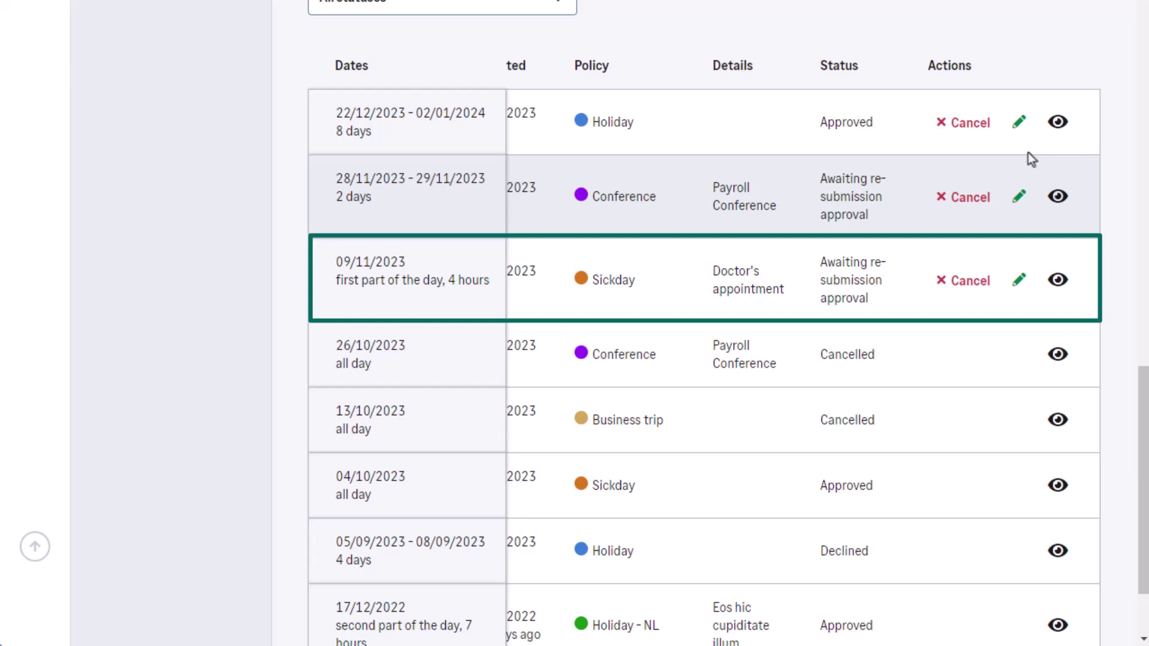
{"action": "scroll", "coordinate": [1026, 154], "scroll_direction": "up", "scroll_amount": 20}
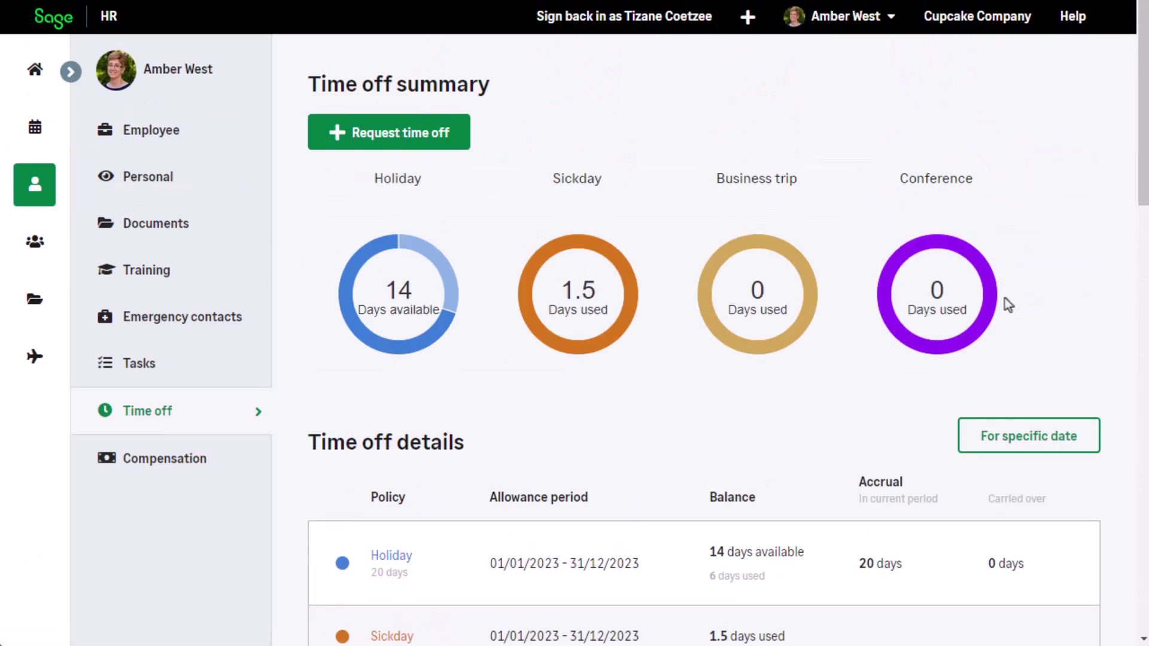
Step: Cancel the 22/12/2023–02/01/2024 holiday from the December 2023 calendar with message 'Holiday Cancelled'
{"action": "left_click", "coordinate": [35, 127]}
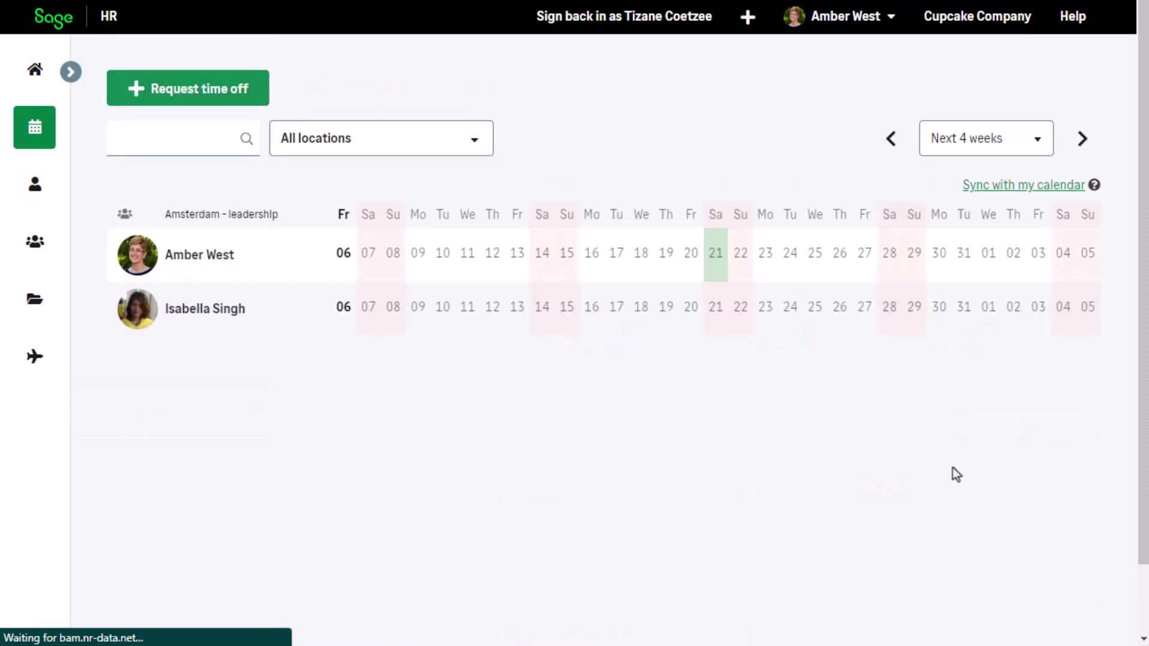
{"action": "left_click", "coordinate": [1082, 142]}
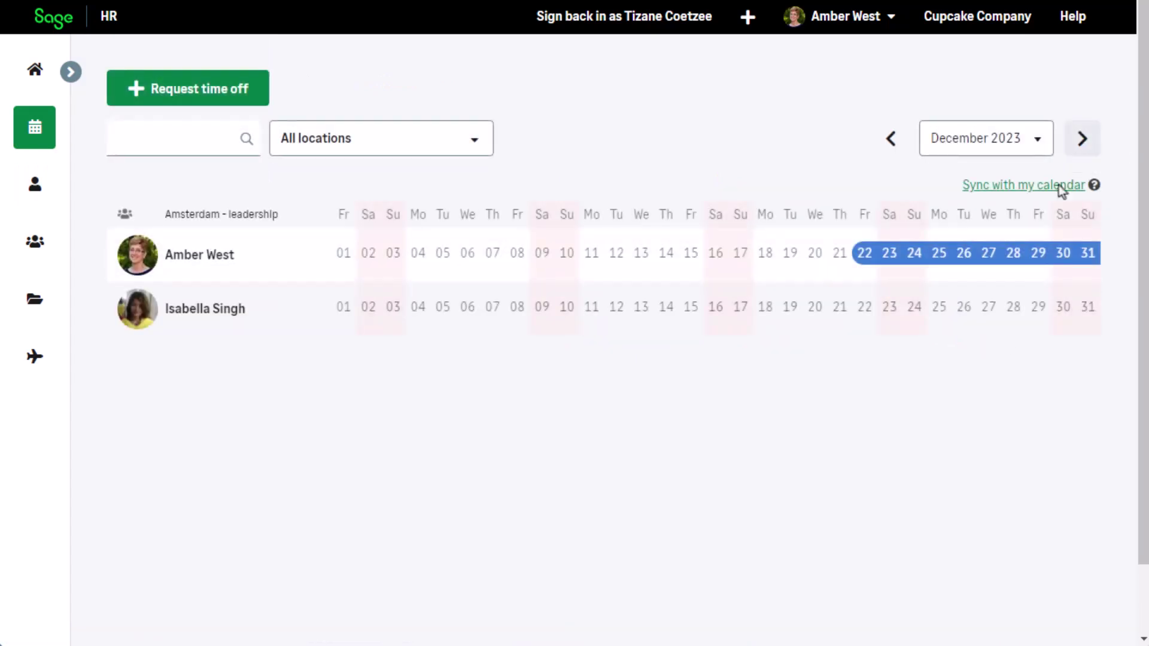
{"action": "mouse_move", "coordinate": [1030, 264]}
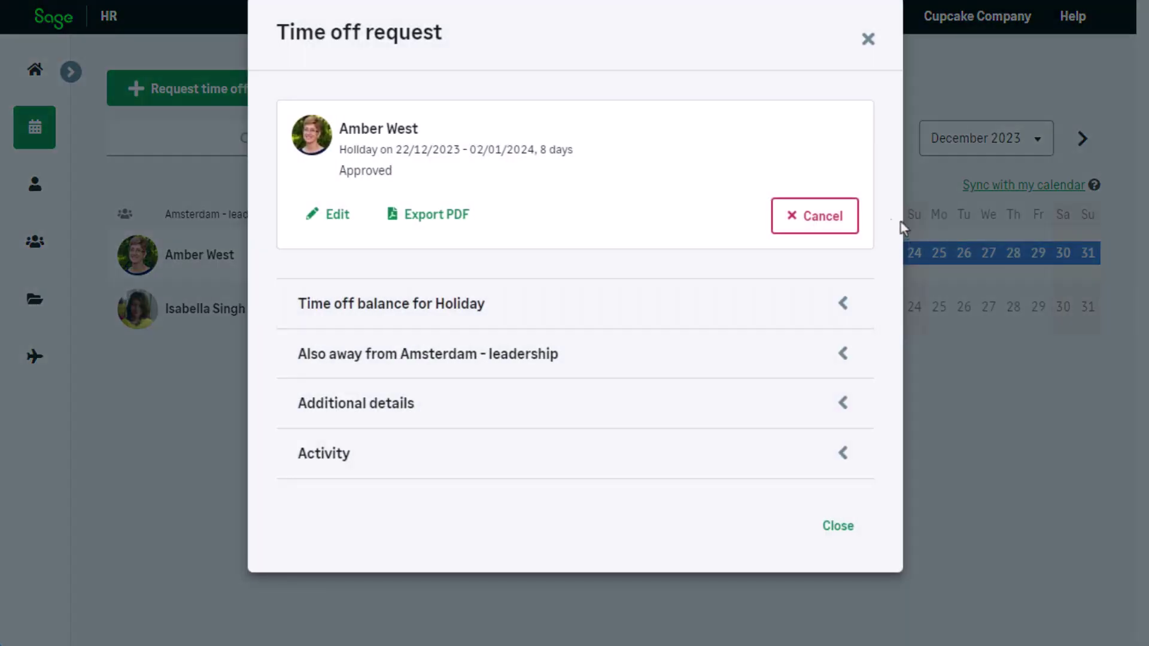
{"action": "left_click", "coordinate": [822, 238]}
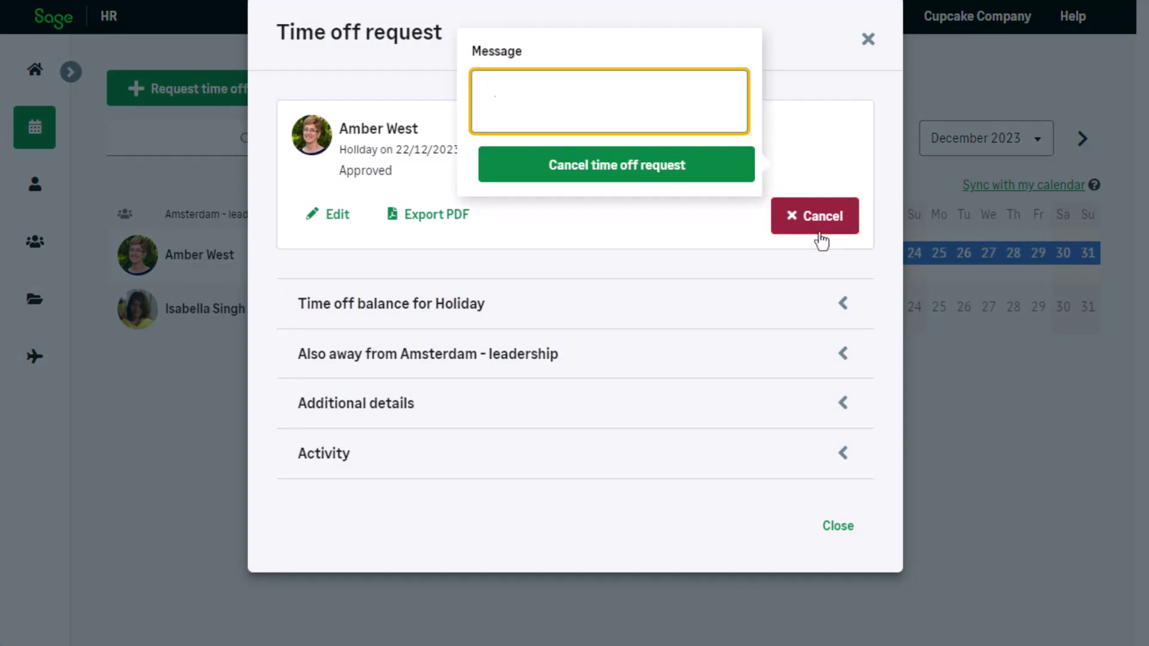
{"action": "type", "text": "Holiday Cancelle"}
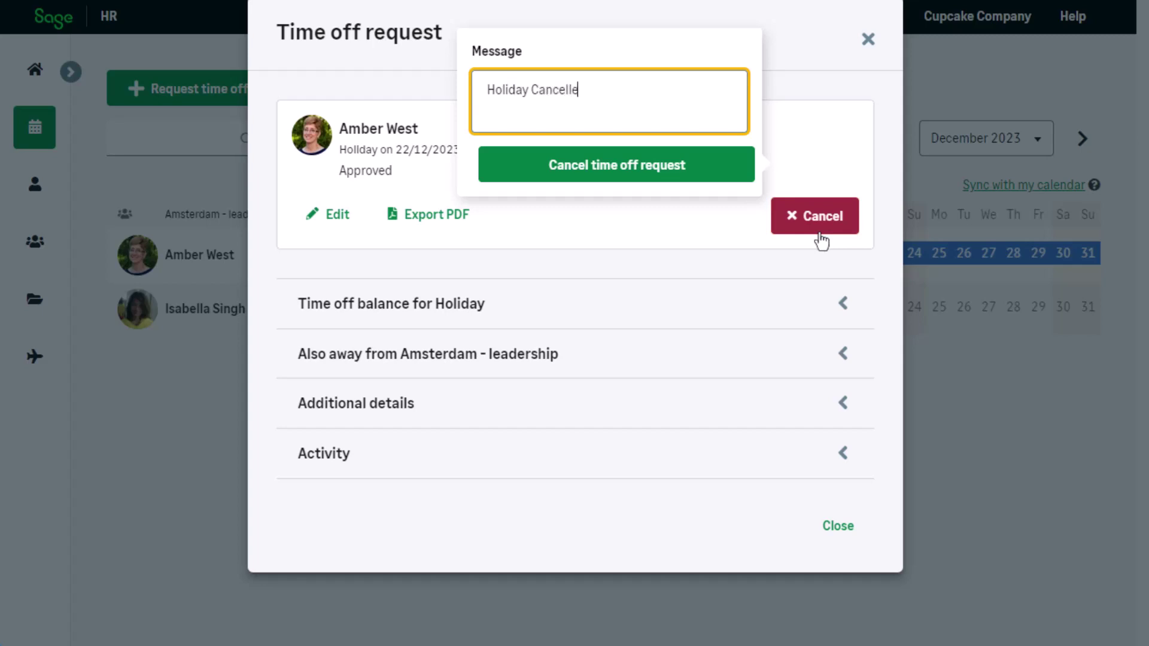
{"action": "type", "text": "d"}
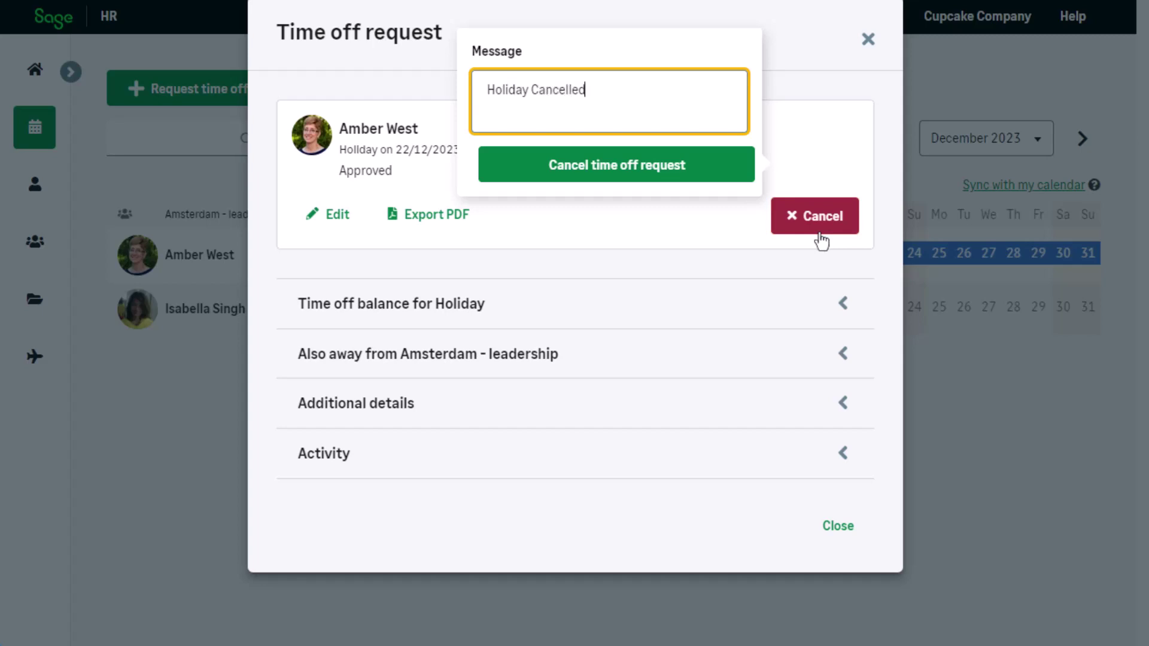
{"action": "left_click", "coordinate": [673, 177]}
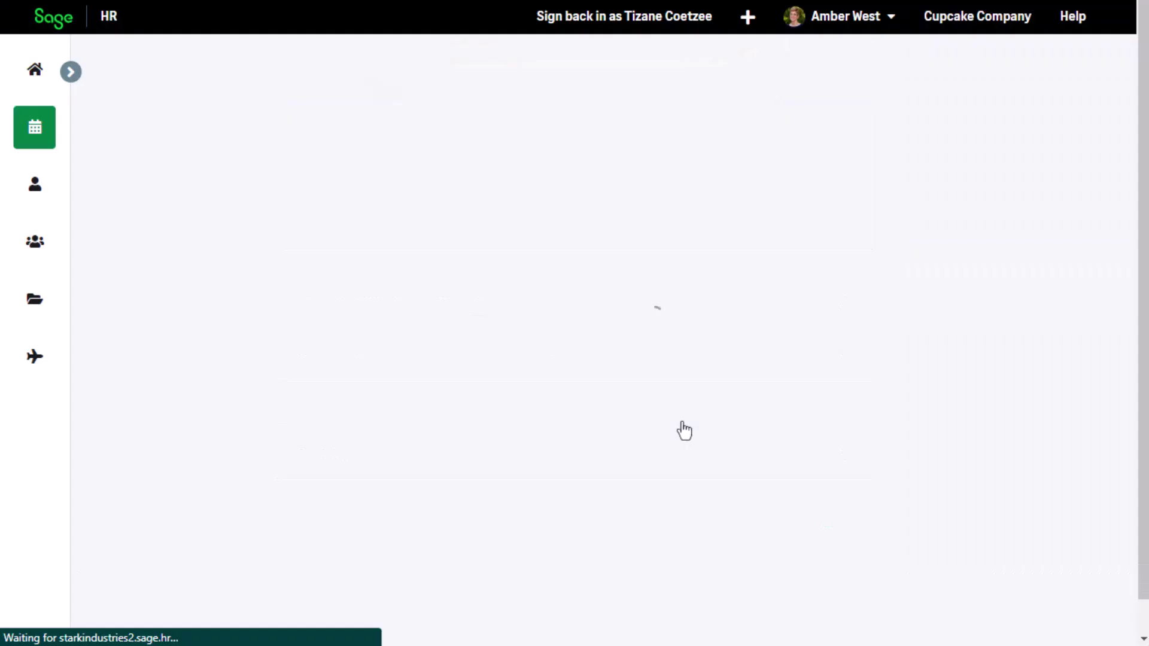